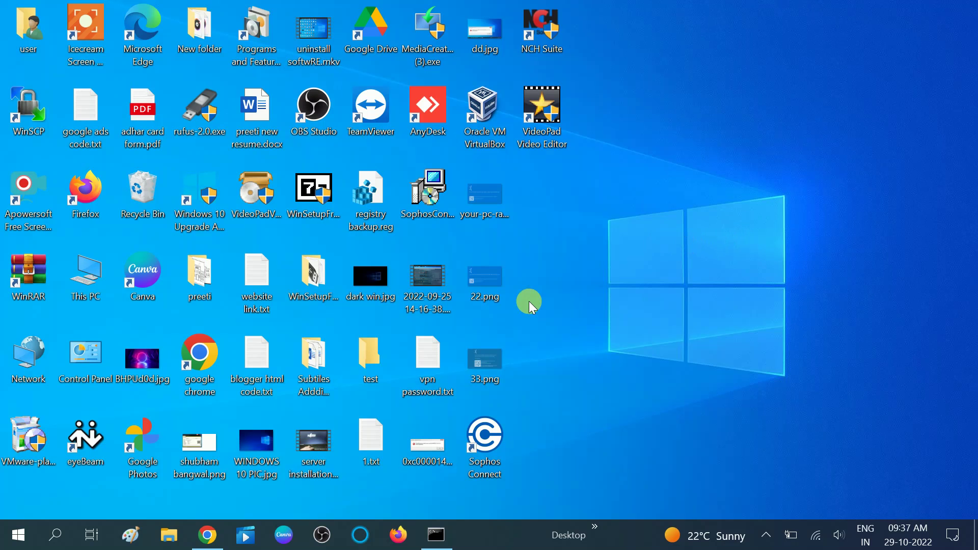
Step: Search for 'cmd' and launch Command Prompt as administrator at C:\WINDOWS\system32
{"action": "left_click", "coordinate": [61, 535]}
{"action": "type", "text": "cm"}
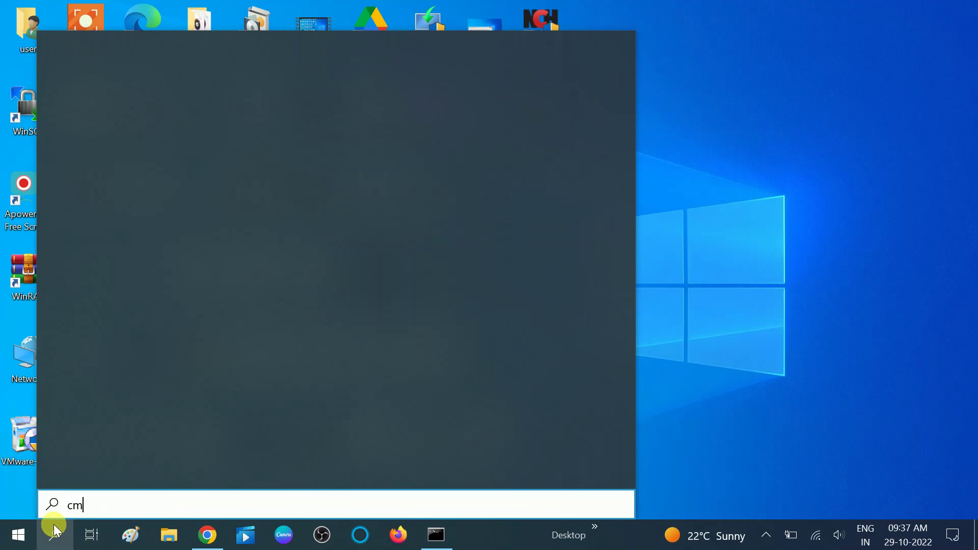
{"action": "type", "text": "d"}
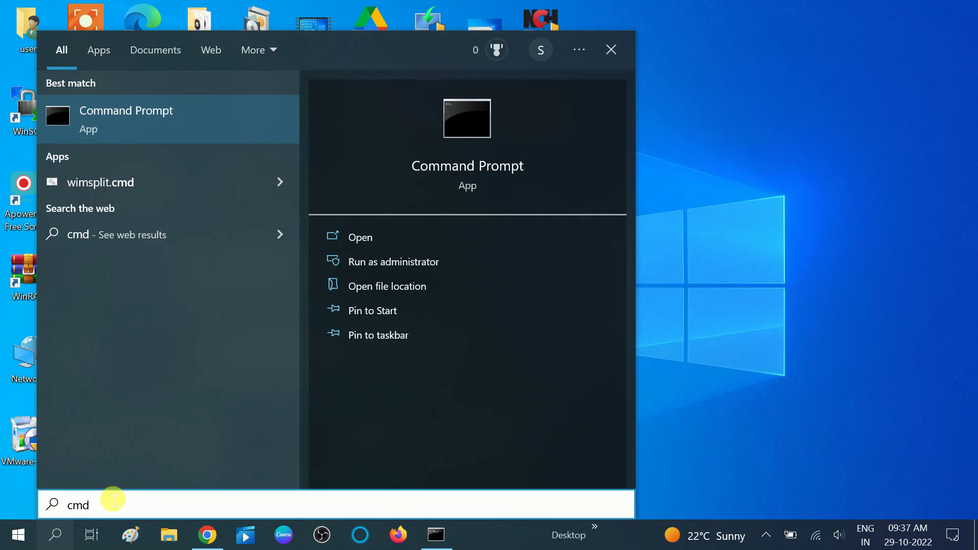
{"action": "right_click", "coordinate": [133, 122]}
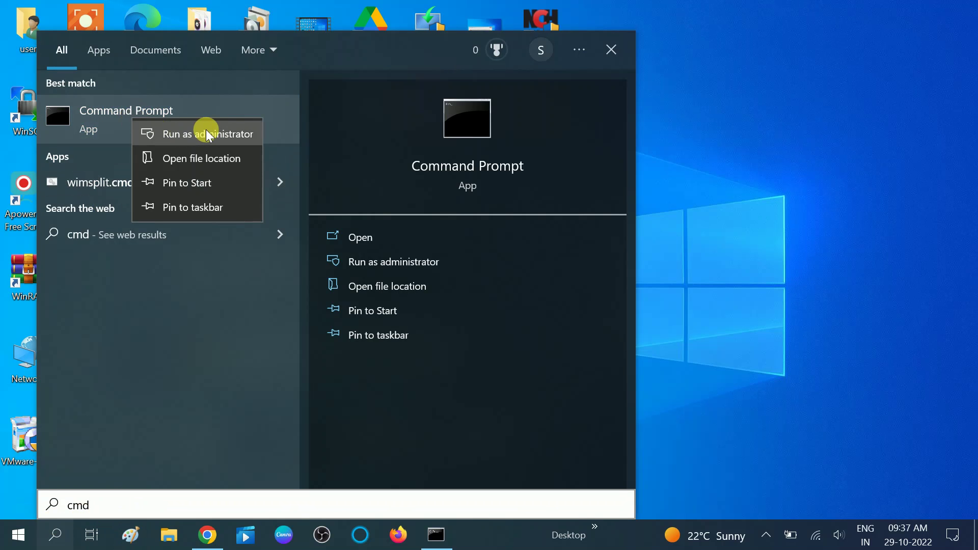
{"action": "key", "text": "Escape"}
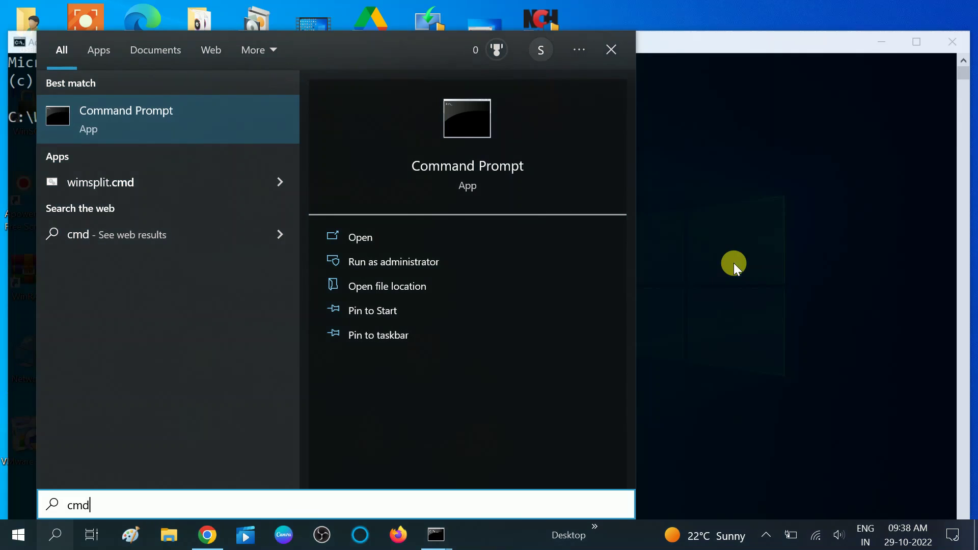
{"action": "left_click", "coordinate": [733, 263]}
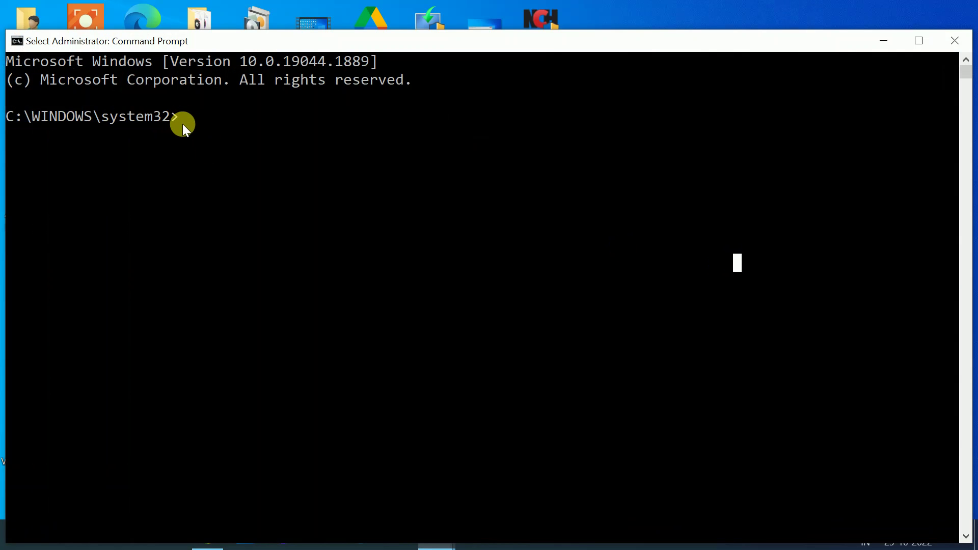
Step: Maximize the console and run net localgroup administrators
{"action": "key", "text": "super+Up"}
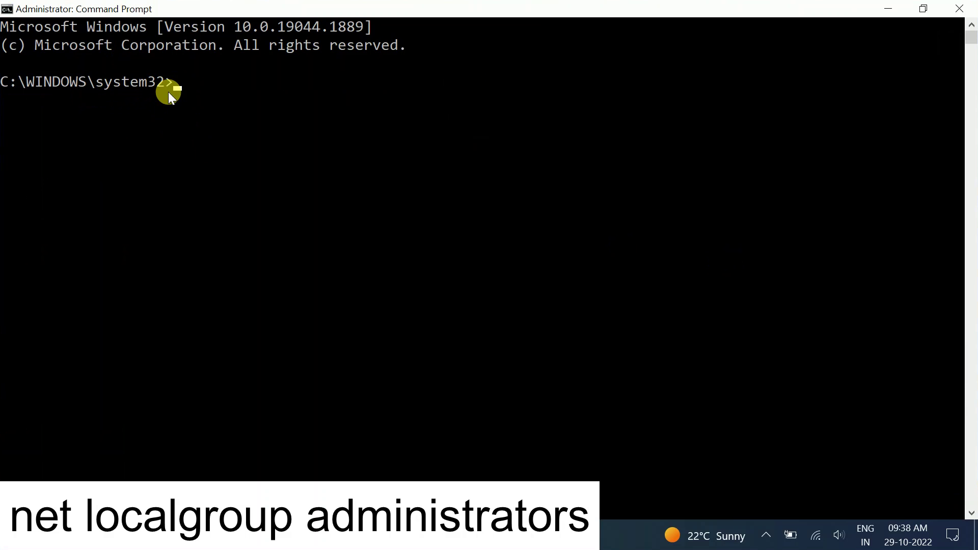
{"action": "type", "text": "et localgroup"}
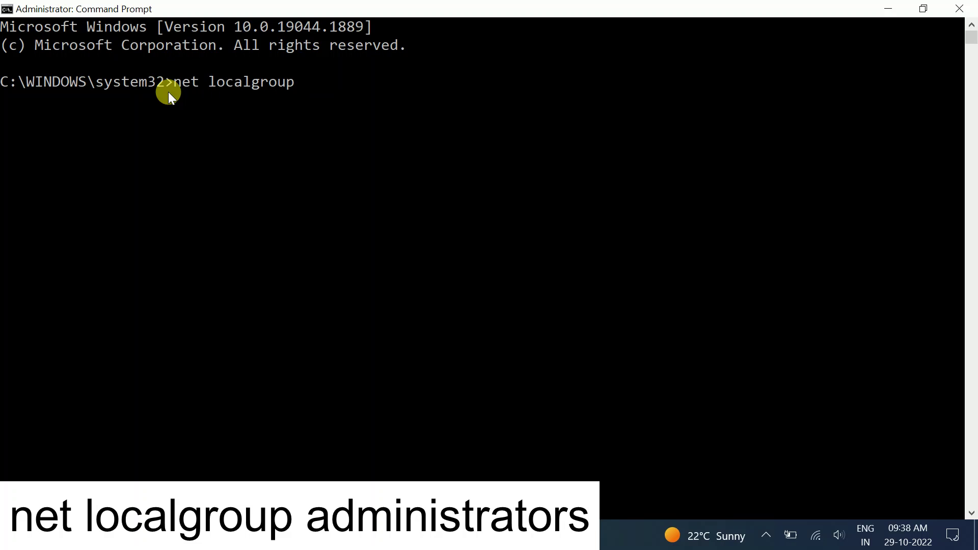
{"action": "type", "text": " administrators"}
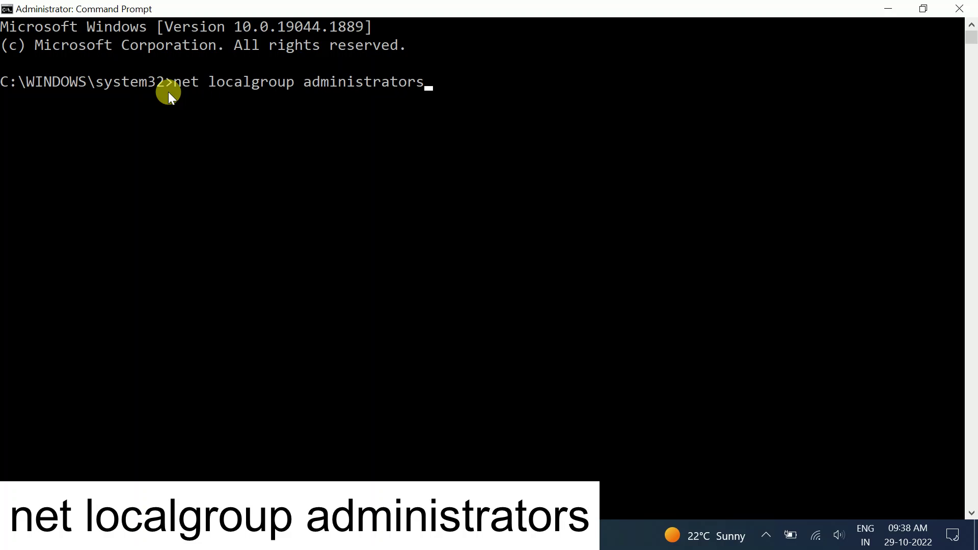
{"action": "key", "text": "Return"}
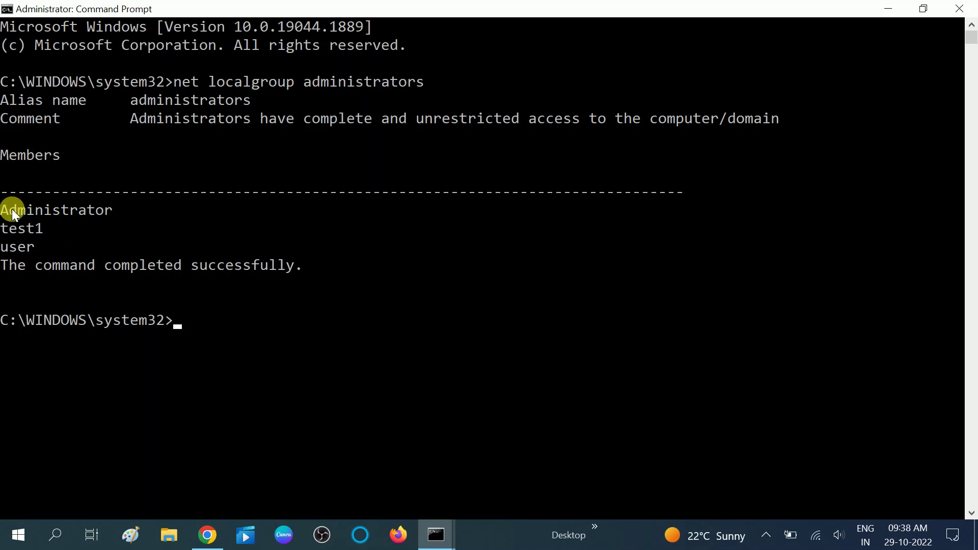
Step: Highlight the Administrator, test1 and user member names in the command output
{"action": "left_click_drag", "start_coordinate": [2, 213], "coordinate": [111, 206]}
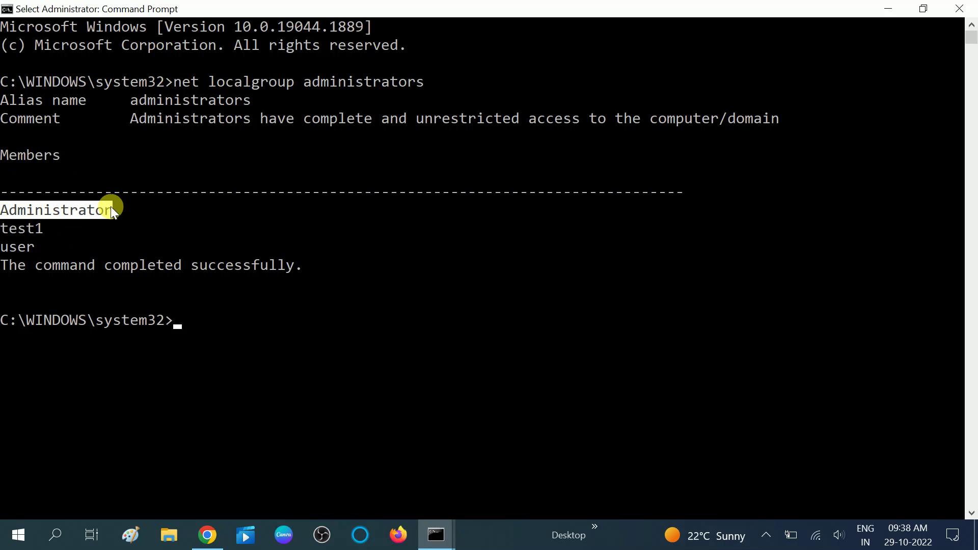
{"action": "left_click_drag", "start_coordinate": [2, 230], "coordinate": [39, 247]}
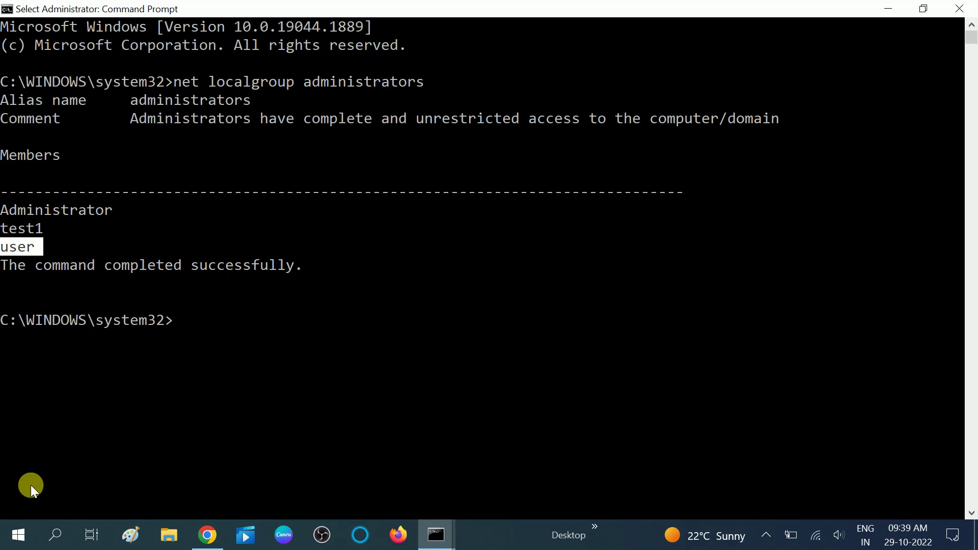
{"action": "left_click", "coordinate": [20, 536]}
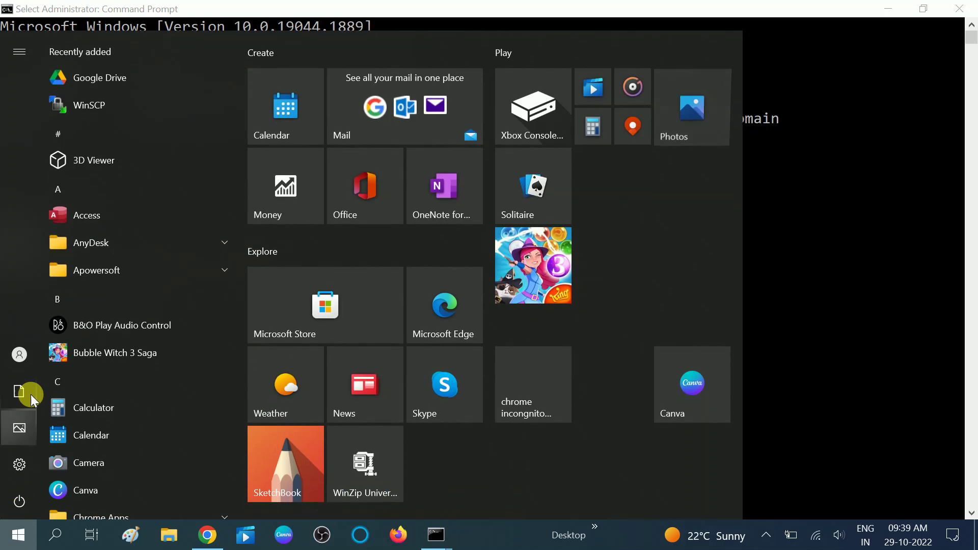
{"action": "mouse_move", "coordinate": [20, 357]}
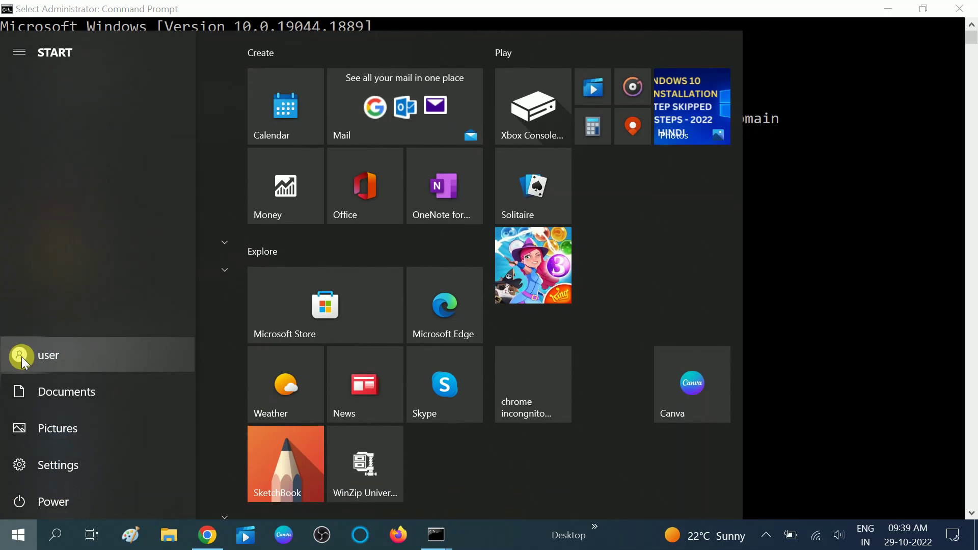
{"action": "key", "text": "Escape"}
{"action": "left_click_drag", "start_coordinate": [2, 210], "coordinate": [26, 211]}
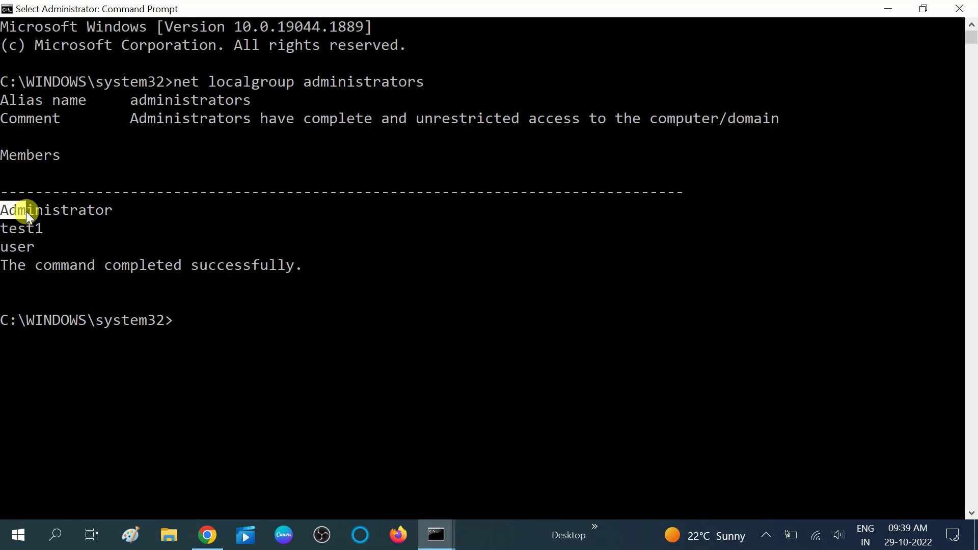
{"action": "left_click_drag", "start_coordinate": [104, 206], "coordinate": [113, 210]}
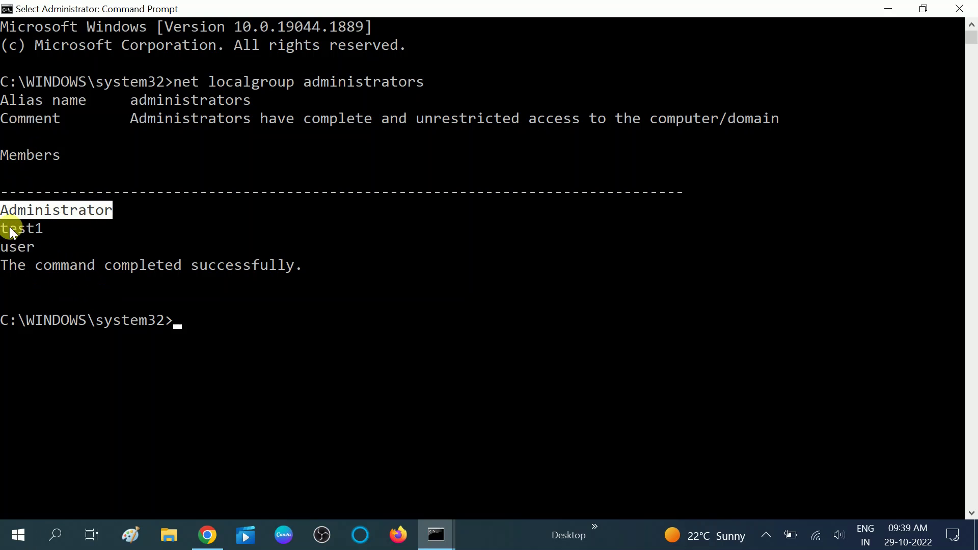
{"action": "left_click_drag", "start_coordinate": [1, 248], "coordinate": [51, 249]}
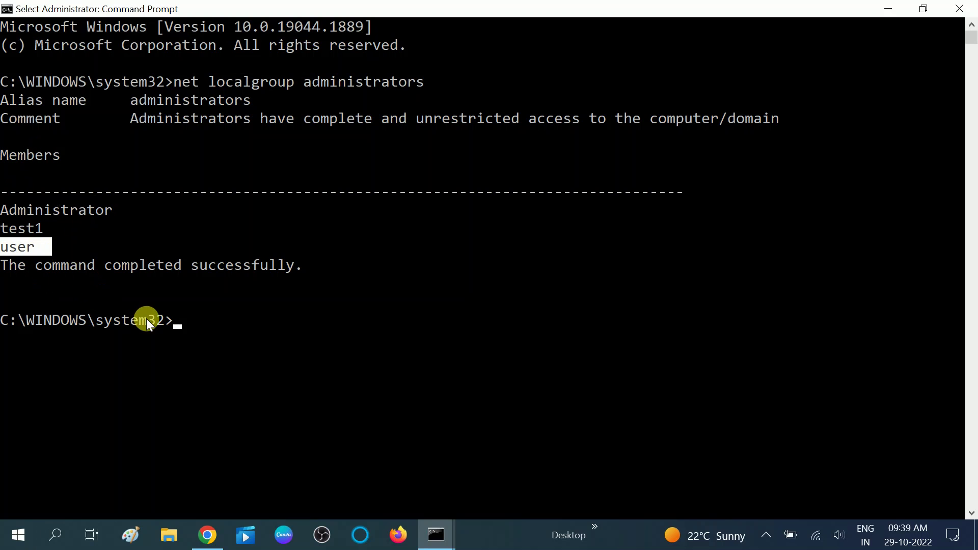
{"action": "left_click", "coordinate": [180, 321]}
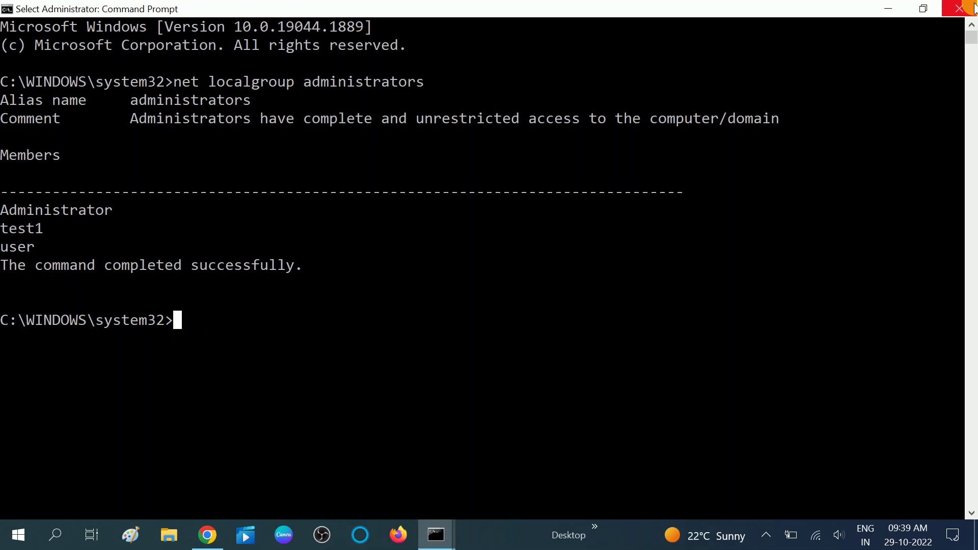
Step: Close the Command Prompt window and refresh the desktop
{"action": "left_click", "coordinate": [960, 9]}
{"action": "right_click", "coordinate": [690, 135]}
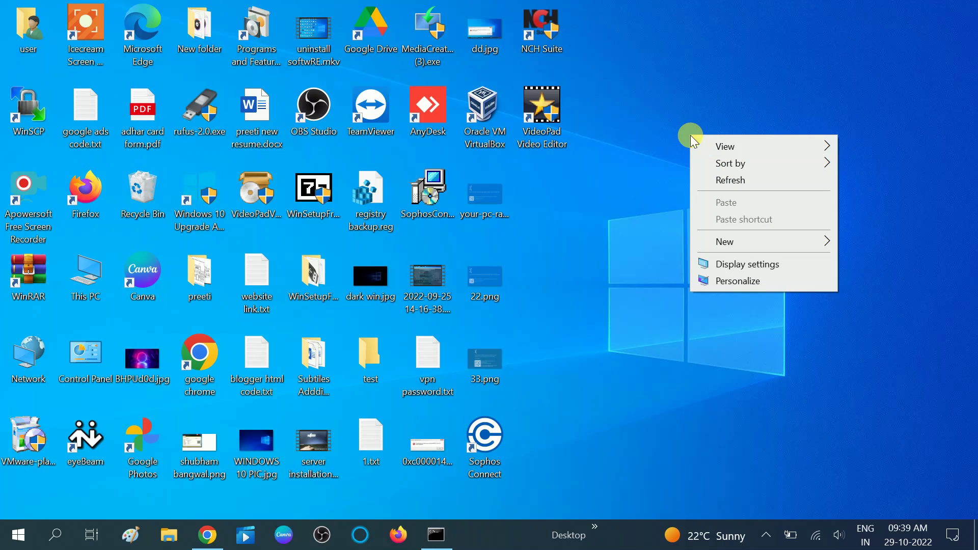
{"action": "left_click", "coordinate": [726, 178]}
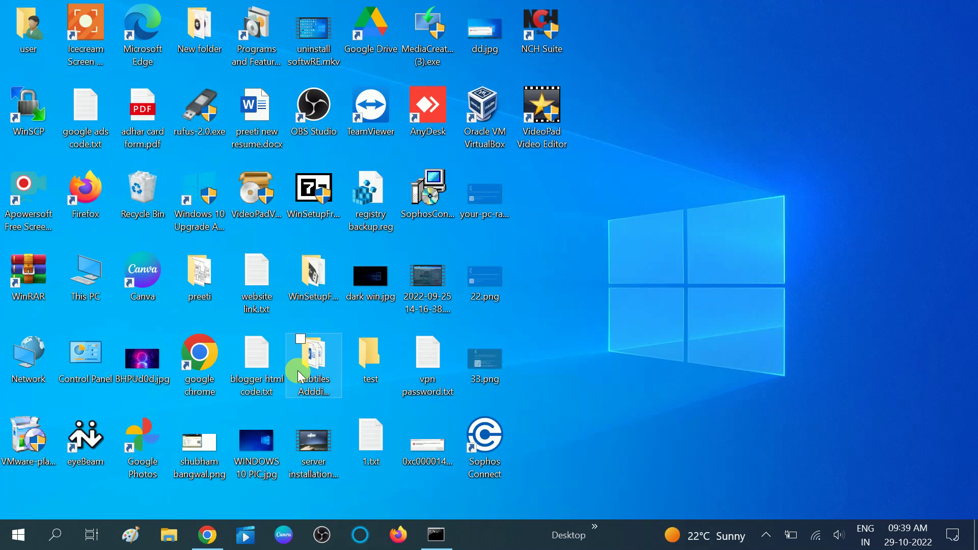
Step: Open Control Panel through search, keep the Large icons view, and go to User Accounts
{"action": "left_click", "coordinate": [63, 531]}
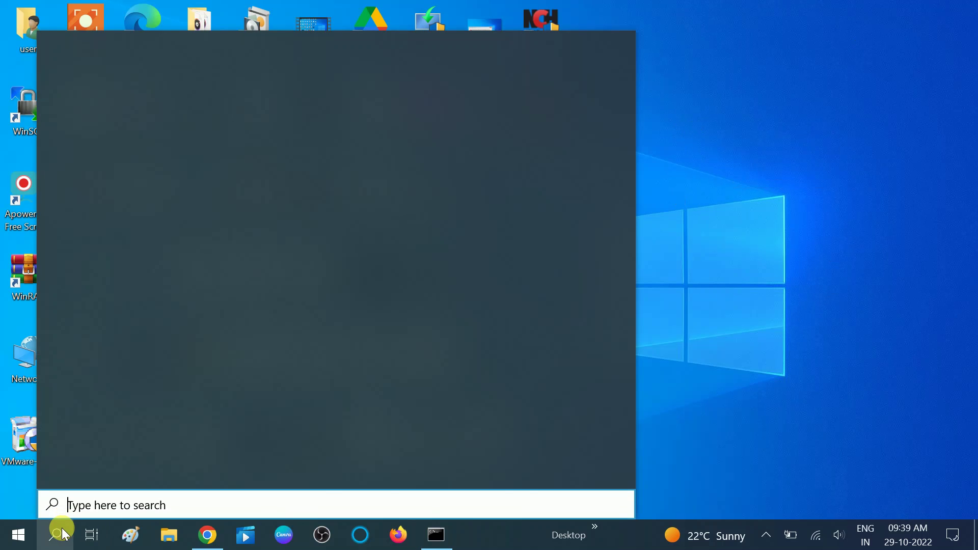
{"action": "type", "text": "cont"}
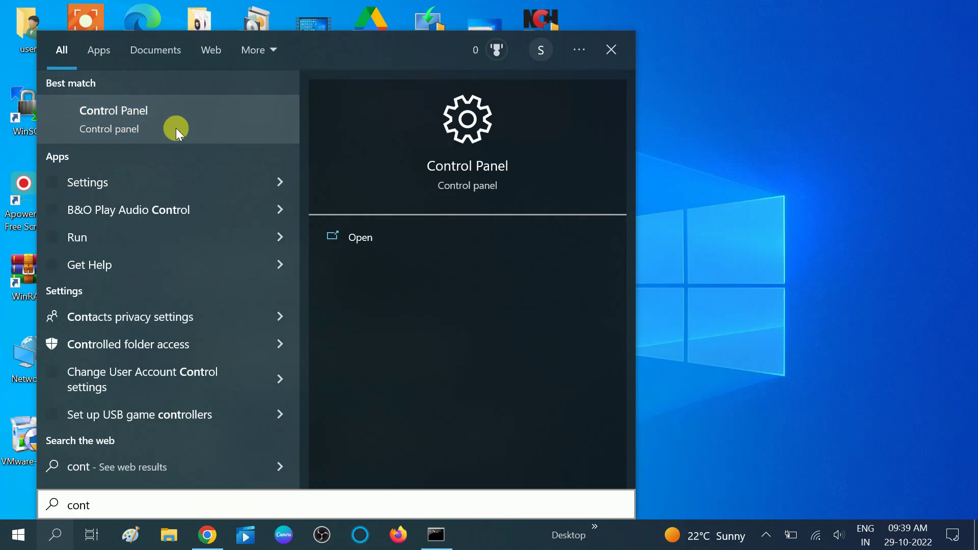
{"action": "left_click", "coordinate": [218, 124]}
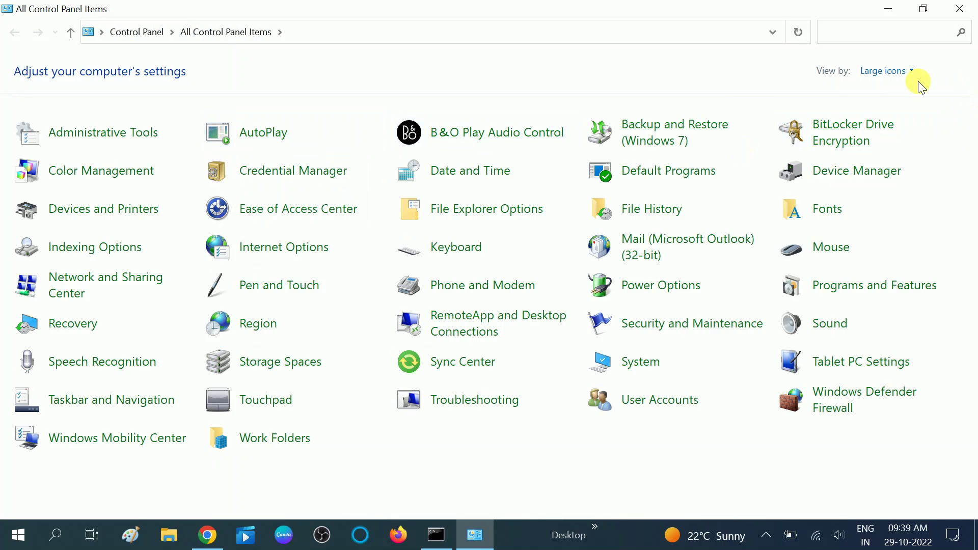
{"action": "left_click", "coordinate": [890, 74]}
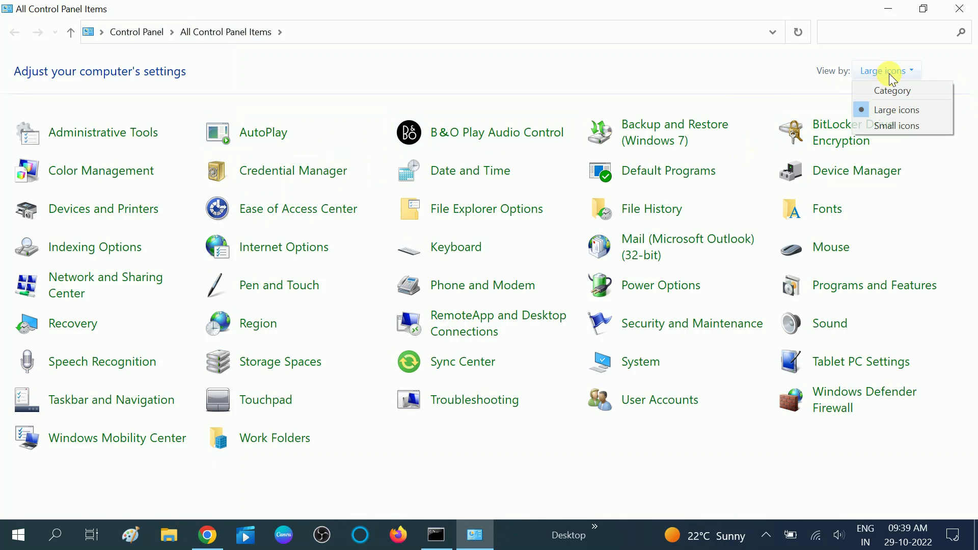
{"action": "left_click", "coordinate": [895, 109]}
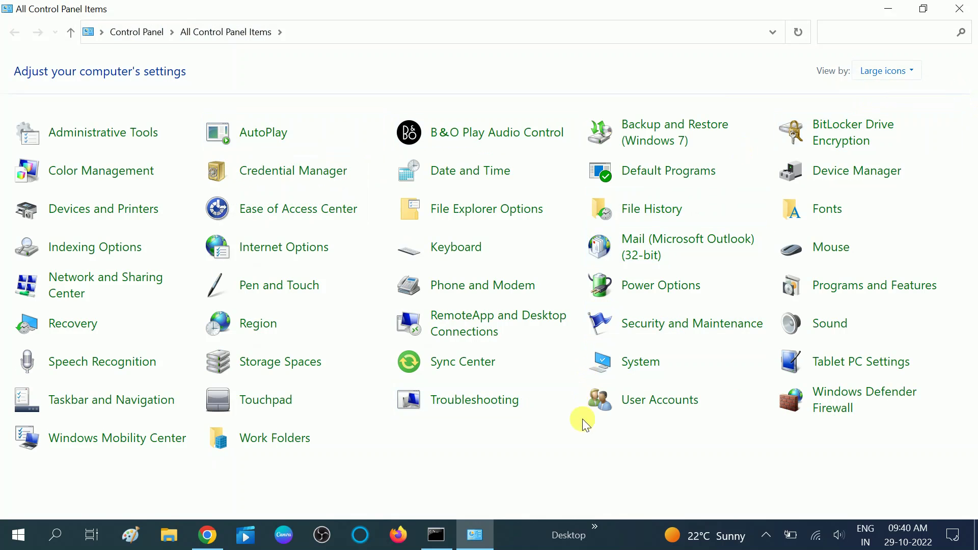
{"action": "left_click", "coordinate": [666, 402]}
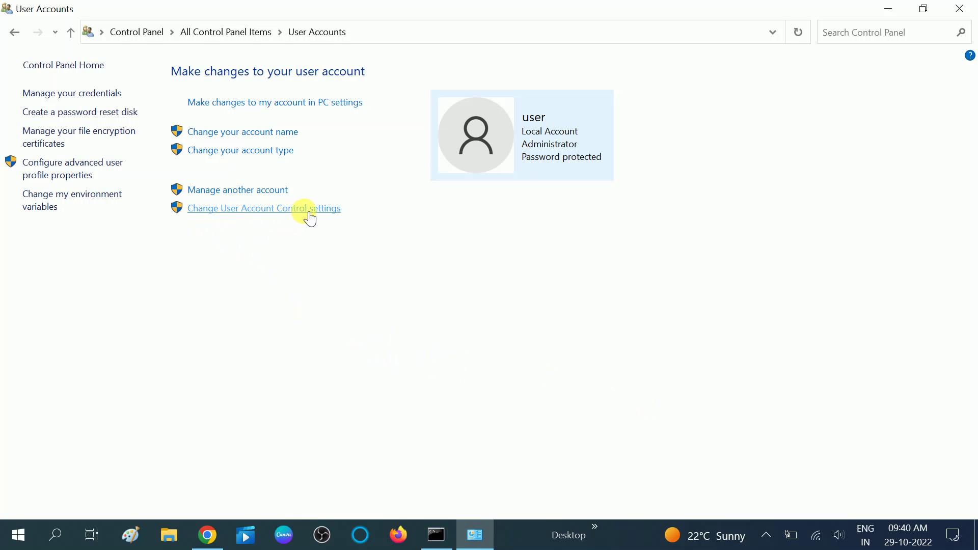
Step: Move the User Account Control slider down to Never notify and confirm with OK
{"action": "left_click", "coordinate": [269, 211]}
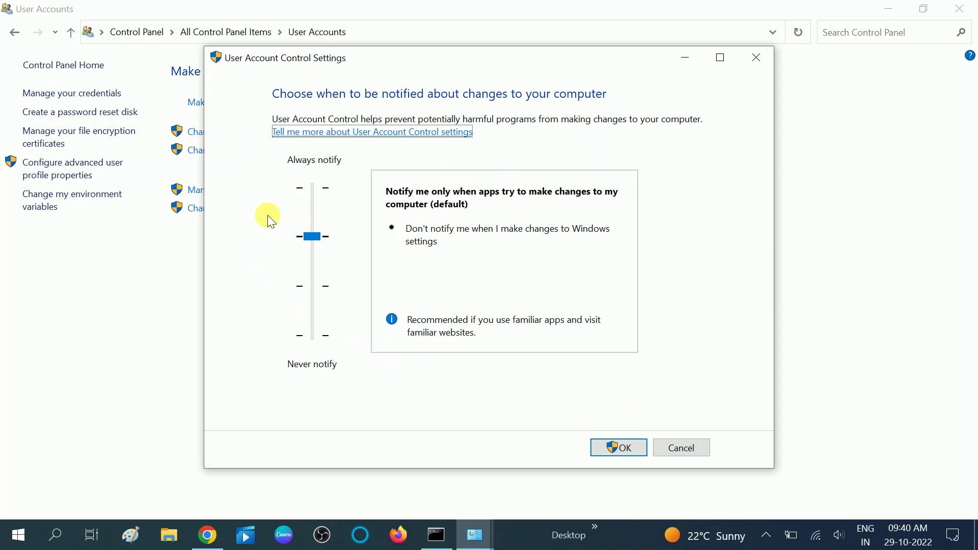
{"action": "left_click", "coordinate": [308, 236]}
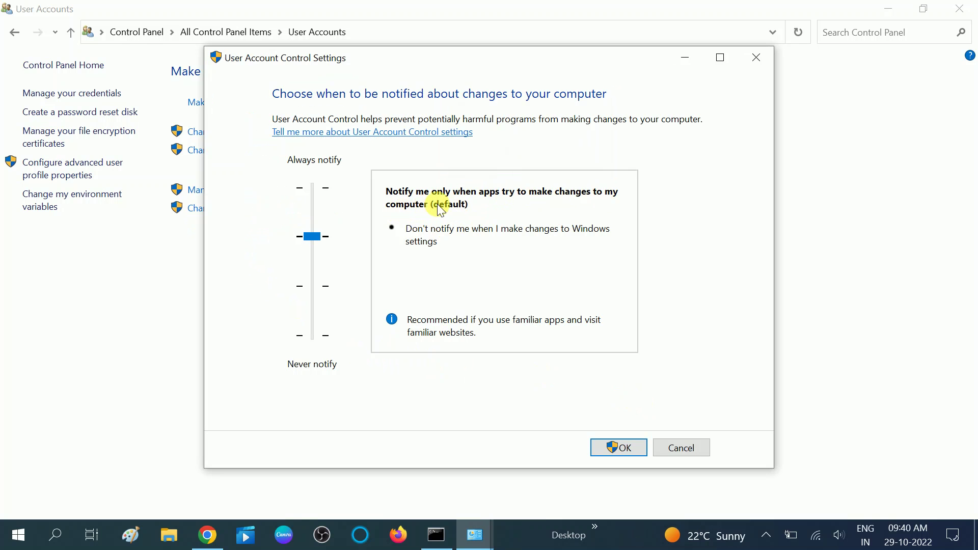
{"action": "left_click_drag", "start_coordinate": [314, 236], "coordinate": [318, 209]}
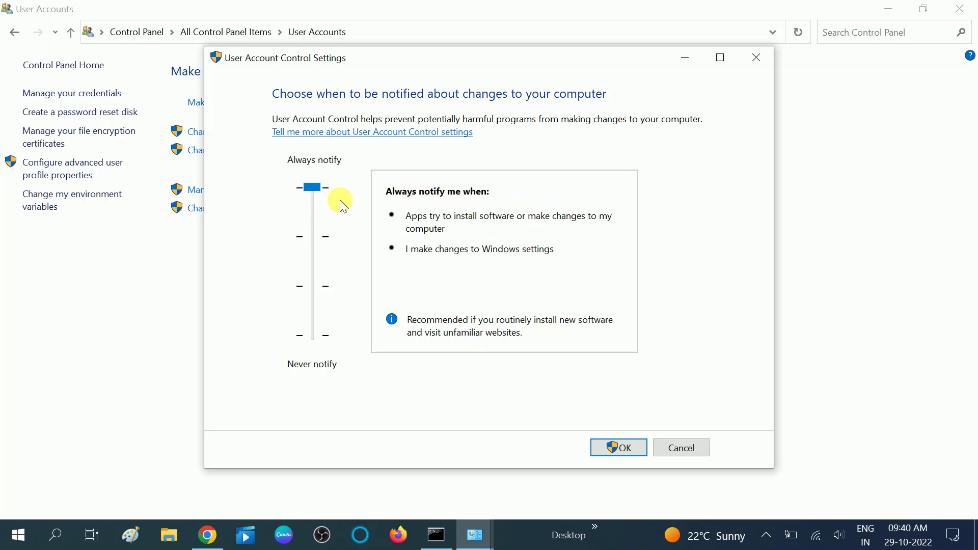
{"action": "left_click_drag", "start_coordinate": [315, 198], "coordinate": [308, 195]}
{"action": "left_click", "coordinate": [312, 187]}
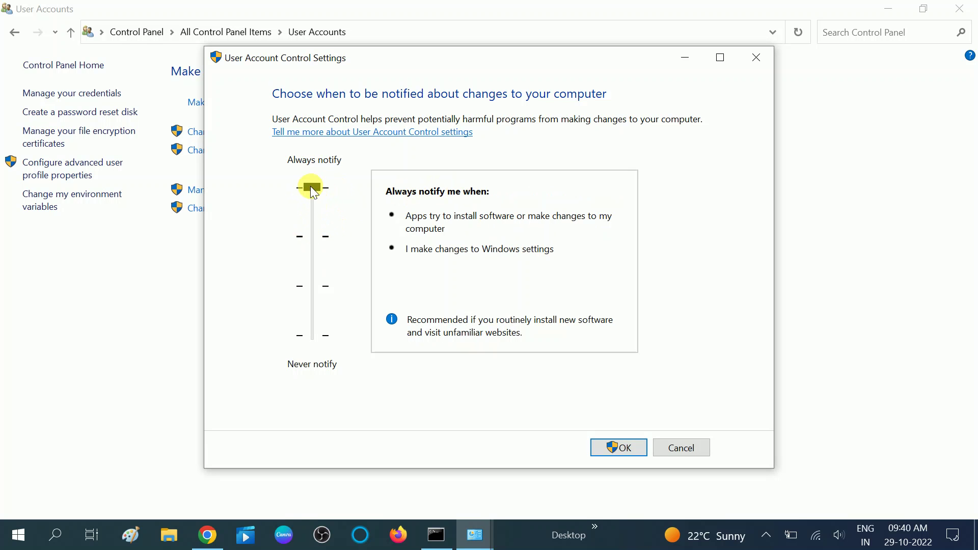
{"action": "left_click_drag", "start_coordinate": [315, 193], "coordinate": [311, 337]}
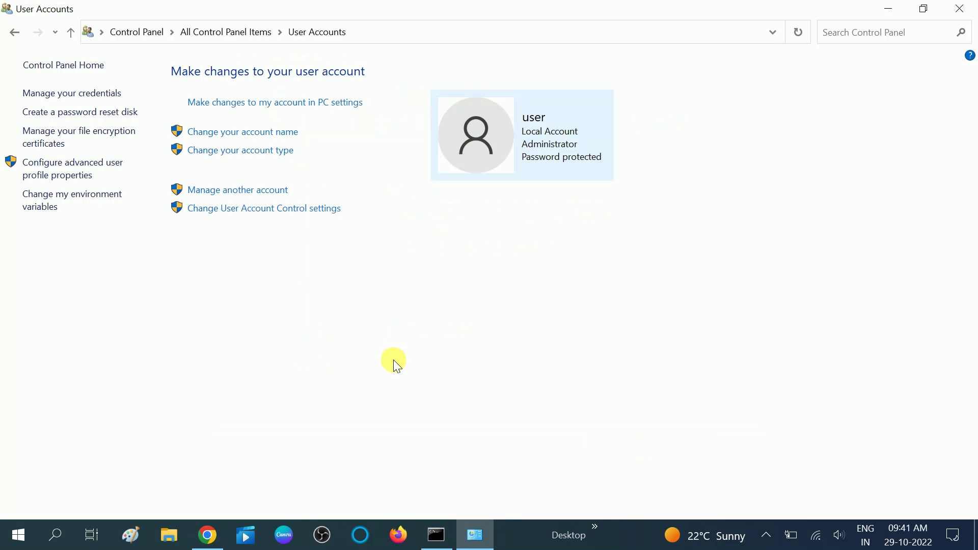
{"action": "left_click", "coordinate": [237, 210]}
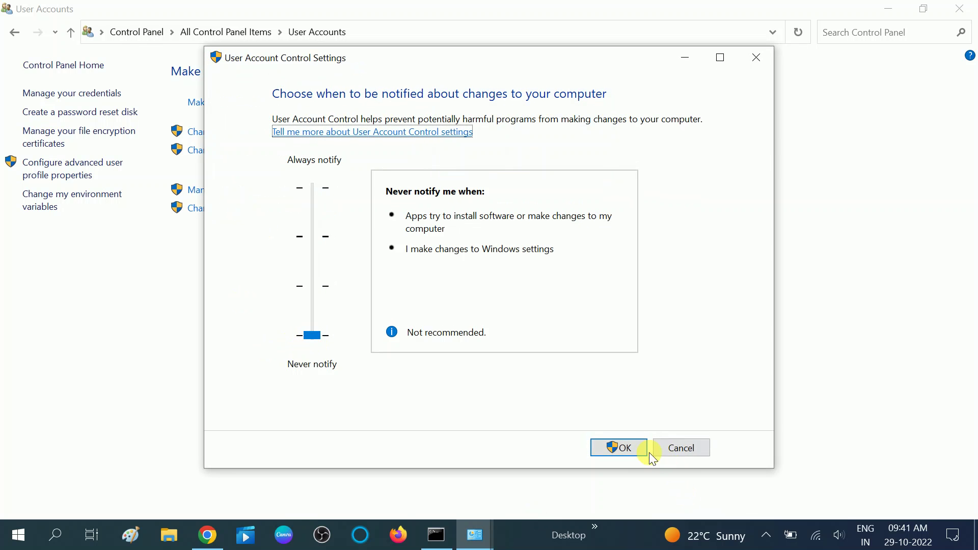
{"action": "left_click", "coordinate": [625, 448]}
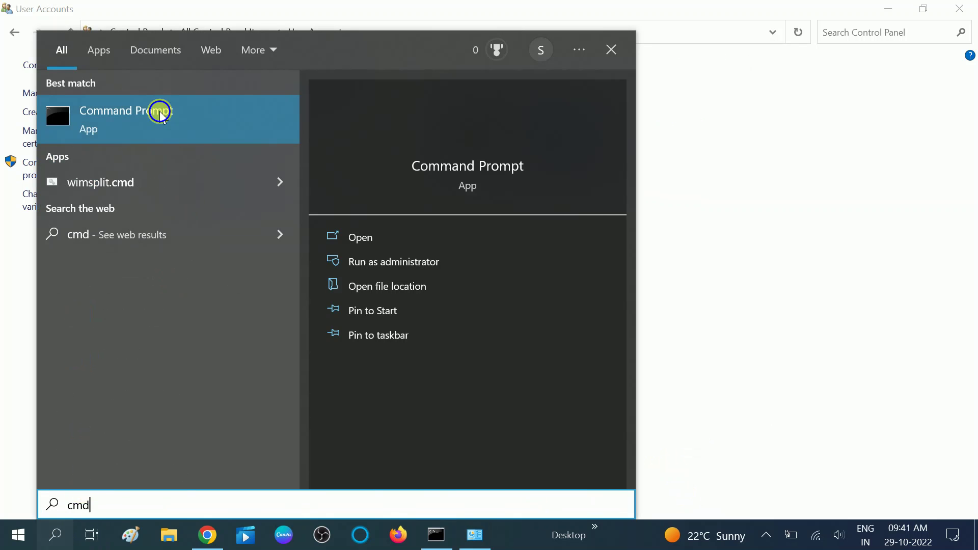
{"action": "right_click", "coordinate": [160, 111]}
{"action": "key", "text": "Escape"}
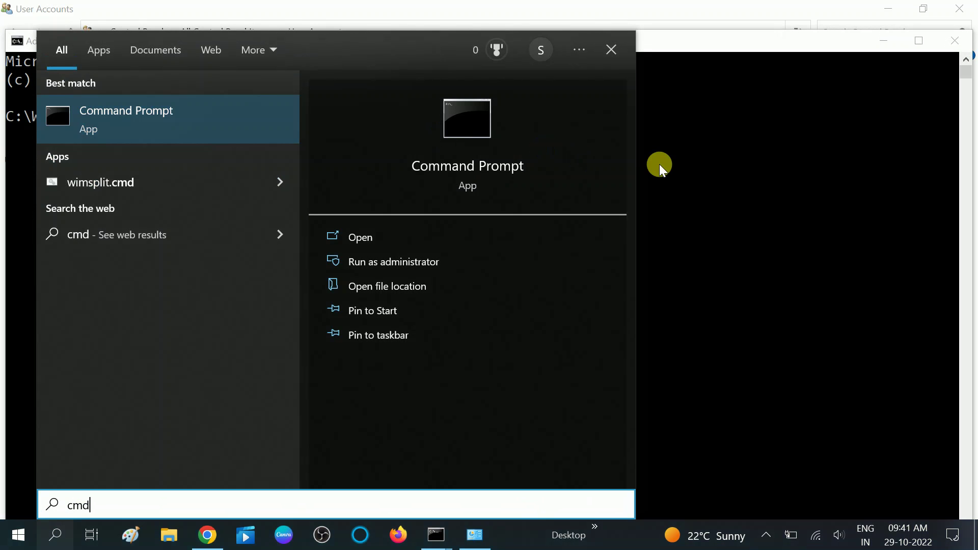
{"action": "left_click", "coordinate": [669, 171]}
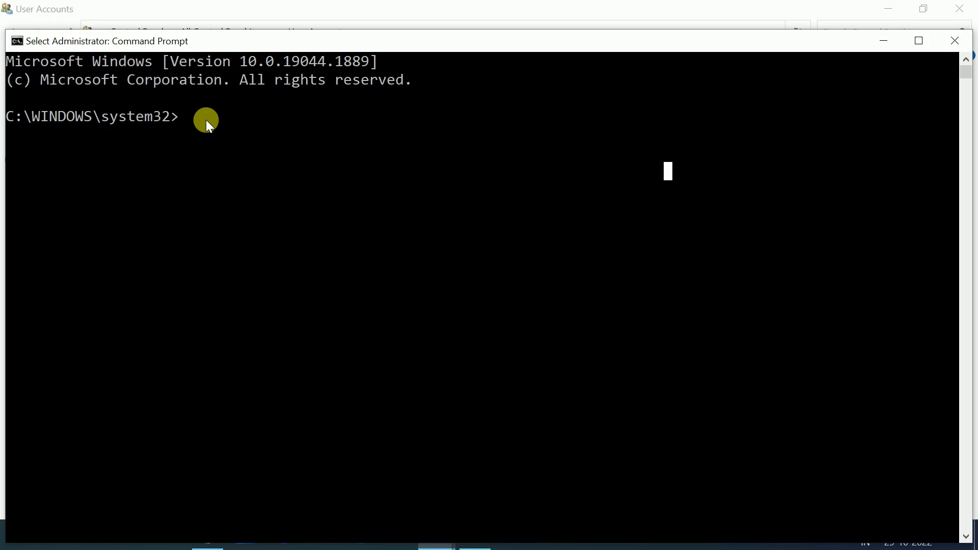
{"action": "left_click", "coordinate": [955, 41]}
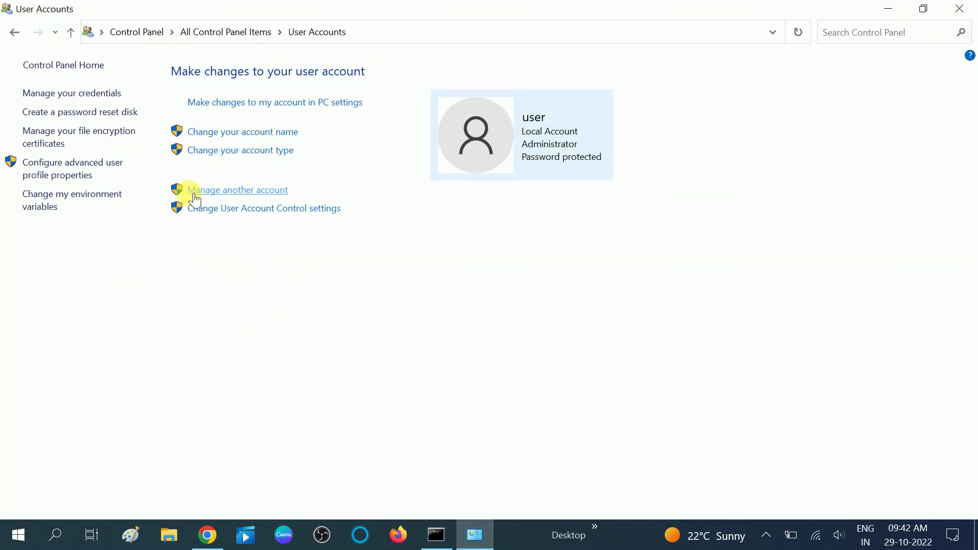
Step: List the other accounts, briefly viewing the built-in Administrator account's options
{"action": "left_click", "coordinate": [241, 193]}
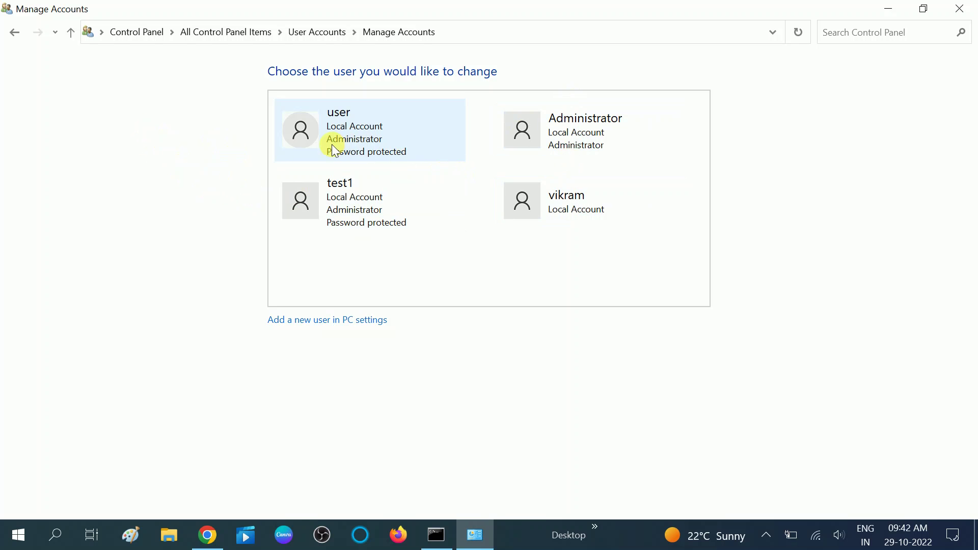
{"action": "left_click", "coordinate": [536, 141]}
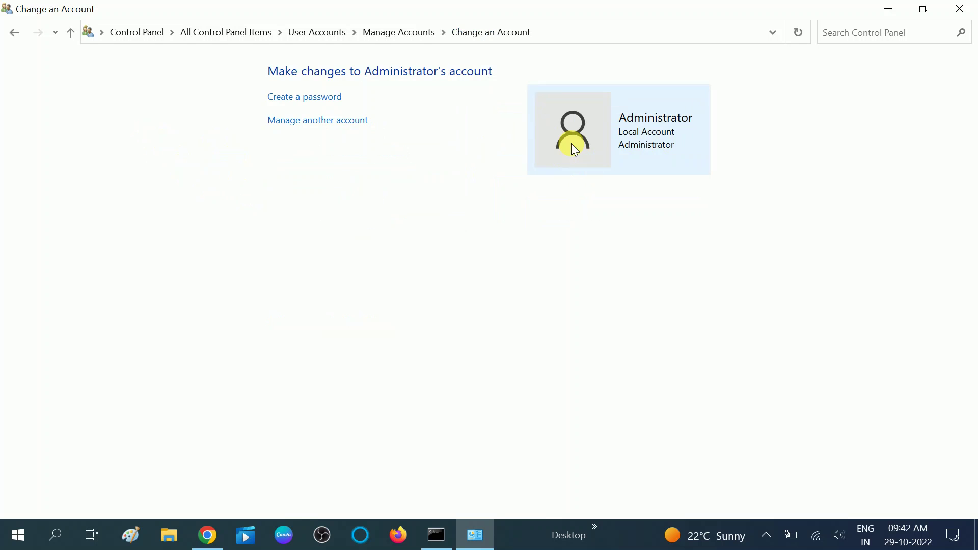
{"action": "left_click", "coordinate": [71, 32]}
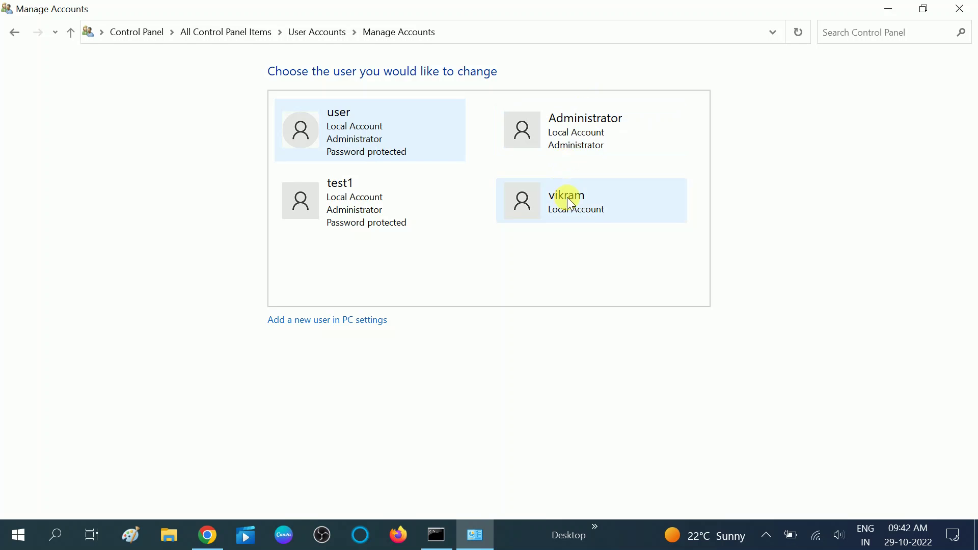
Step: Change the Standard local account's type to Administrator, then close Control Panel
{"action": "left_click", "coordinate": [569, 203]}
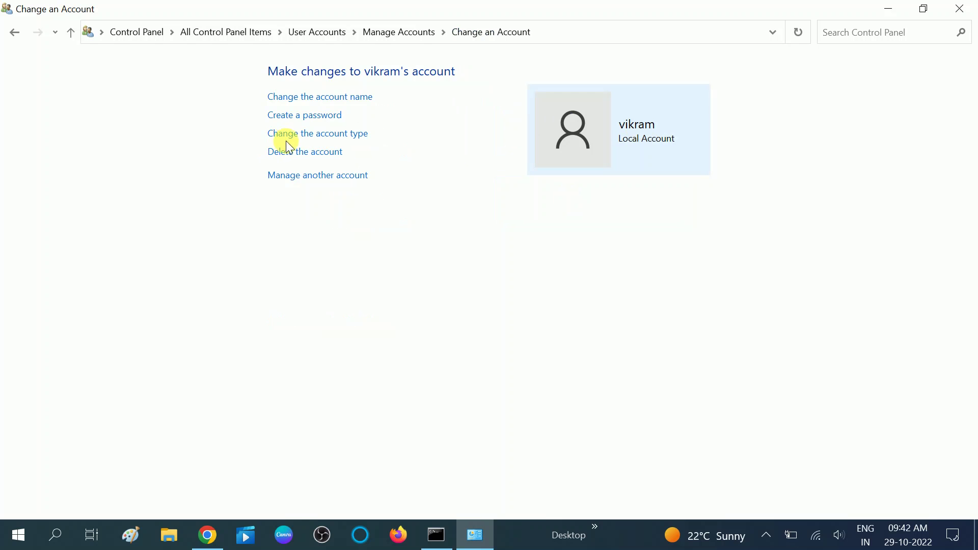
{"action": "left_click", "coordinate": [340, 136]}
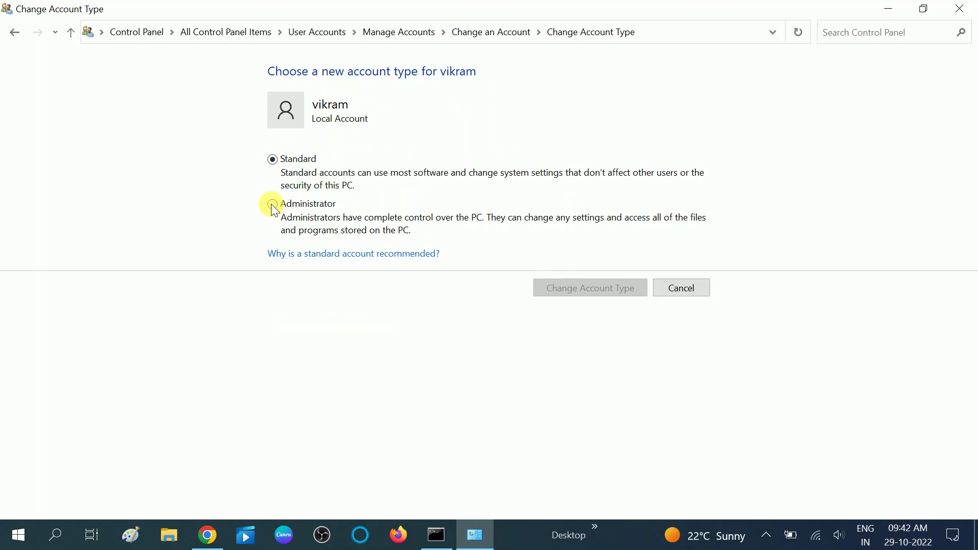
{"action": "left_click", "coordinate": [273, 206]}
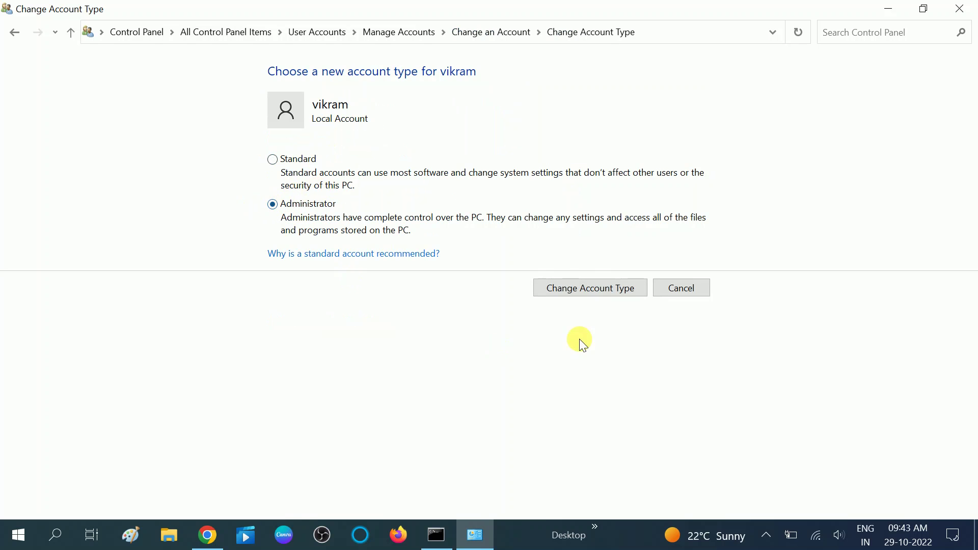
{"action": "left_click", "coordinate": [594, 294]}
{"action": "left_click", "coordinate": [71, 33]}
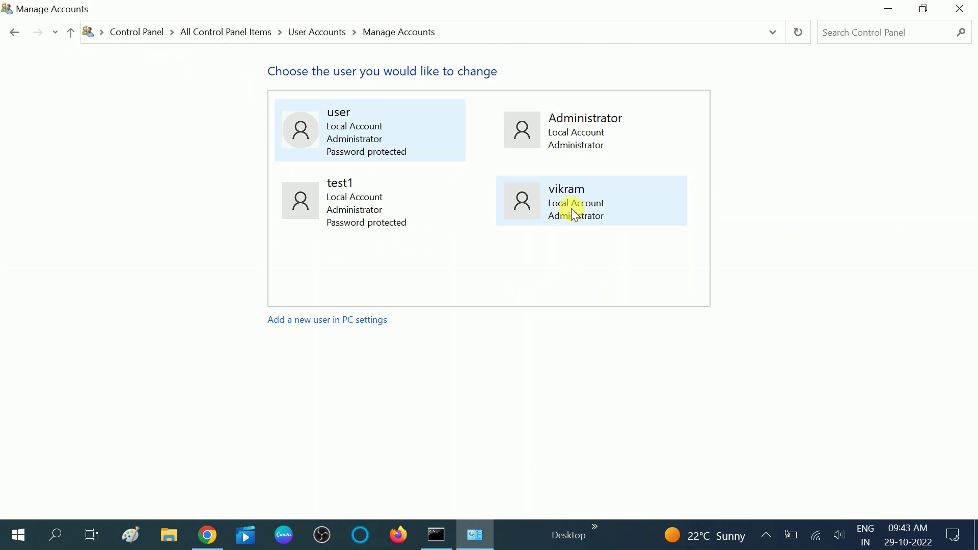
{"action": "key", "text": "alt+F4"}
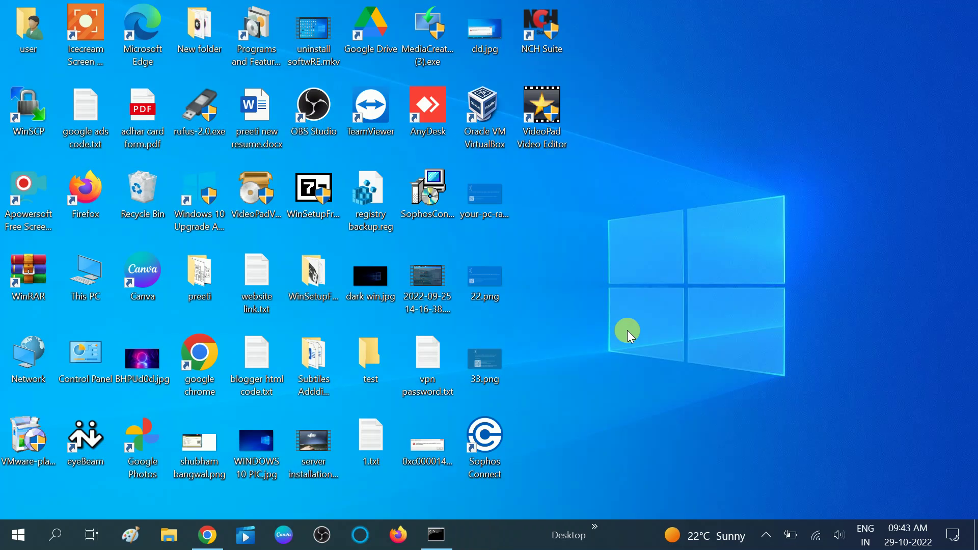